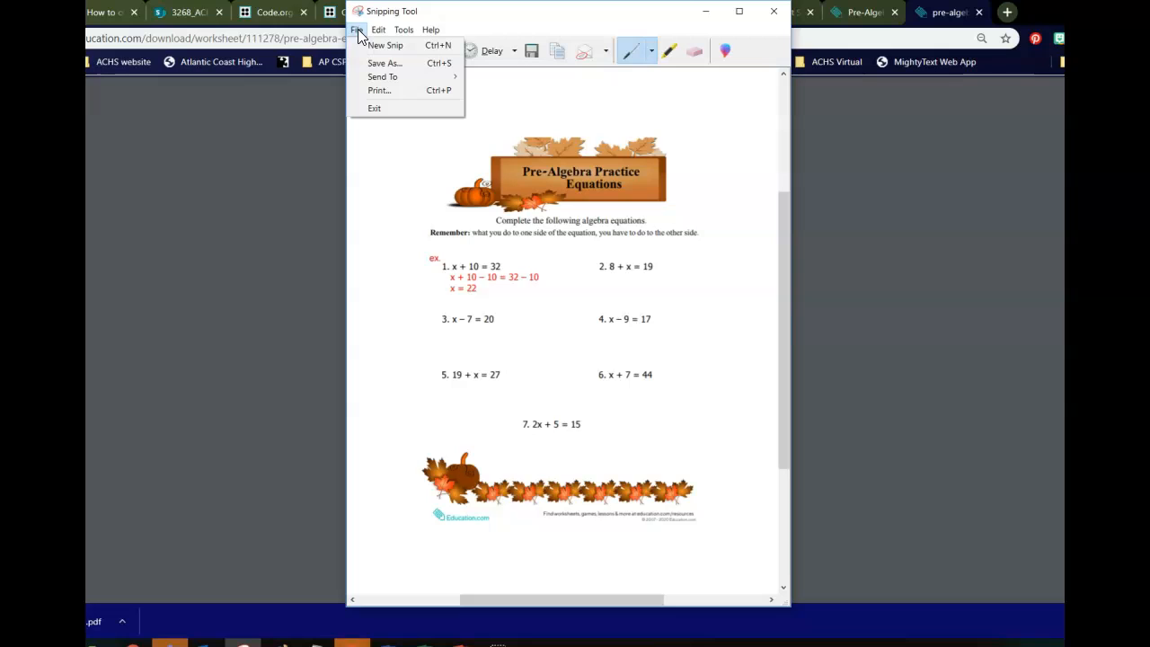
Save the worksheet snip as a JPEG named "Pre Alg wkst2" in the HOW TOs folder and close the Snipping Tool.
click(378, 30)
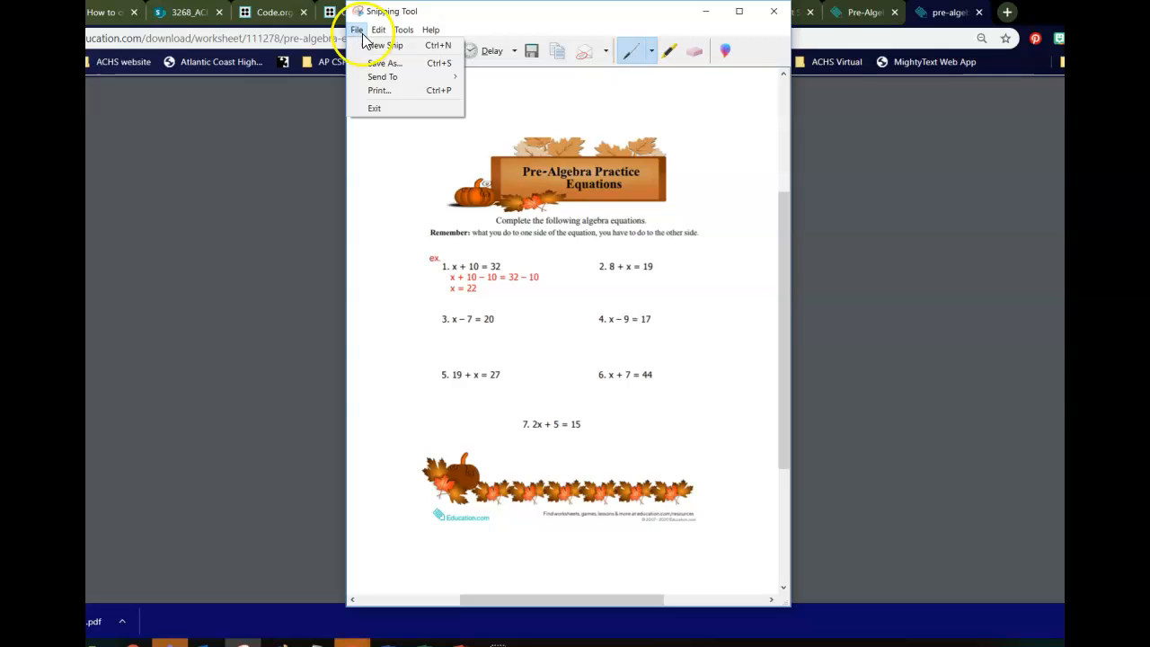
click(357, 30)
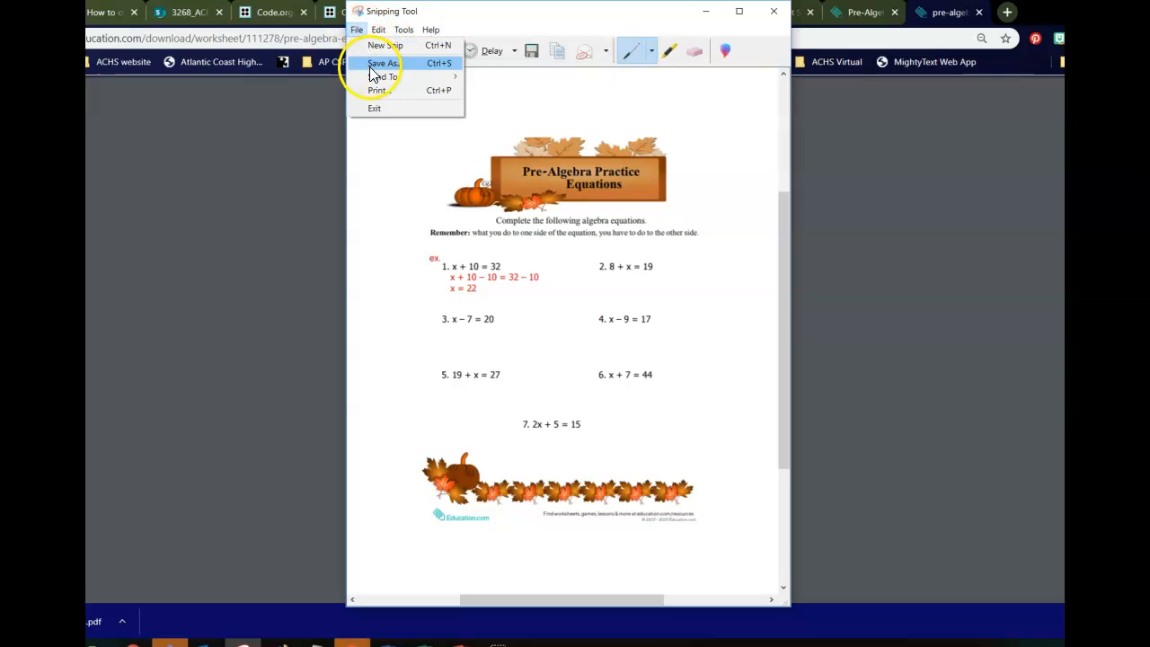
click(371, 65)
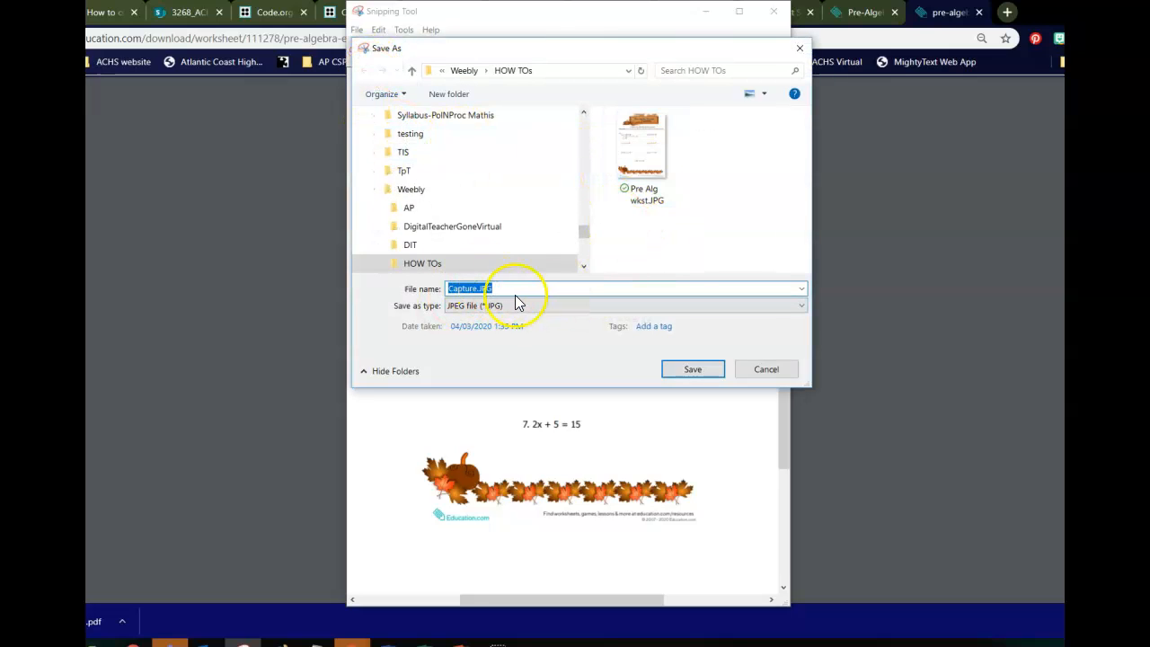
text(Pre)
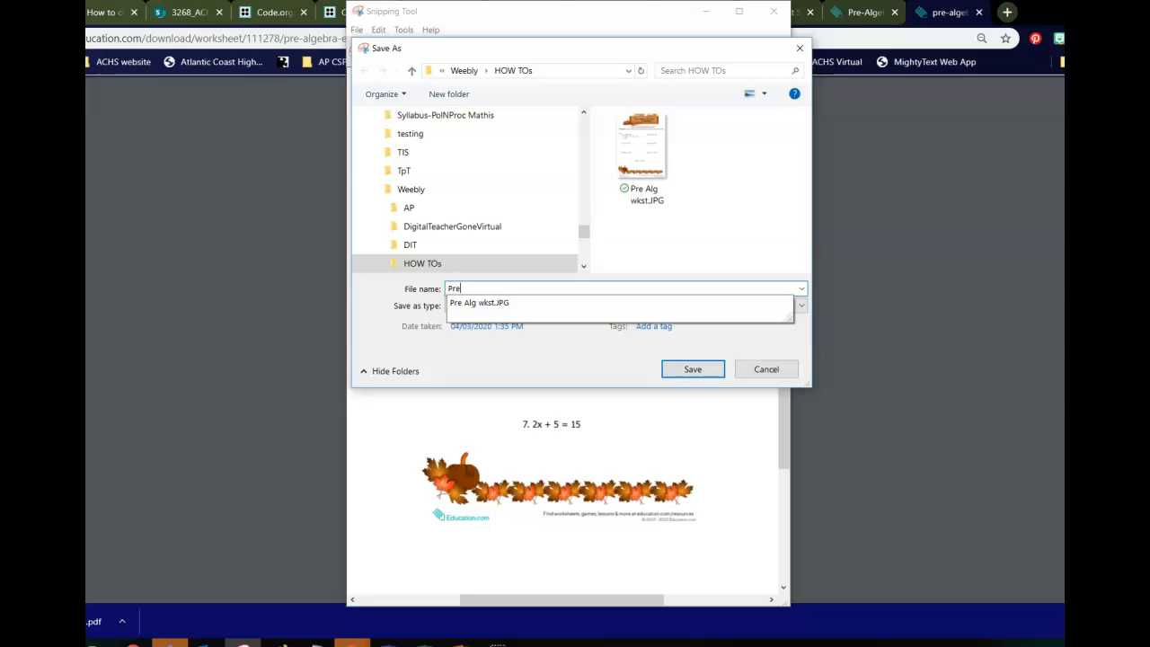
text( Alg )
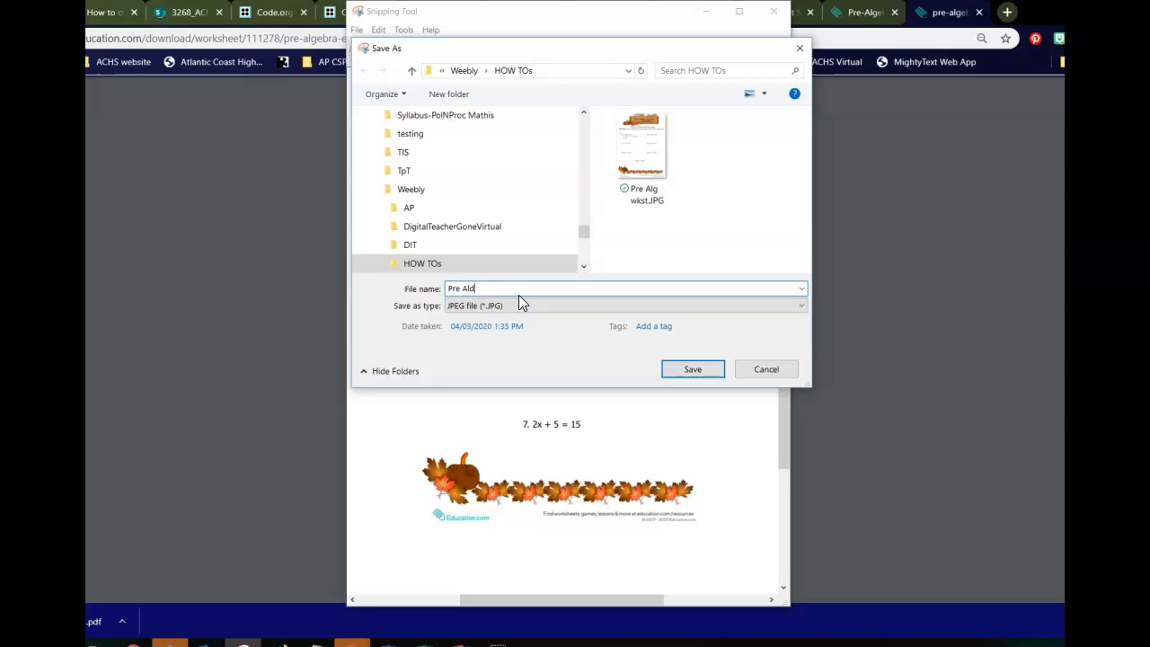
text(wkst2)
key(Return)
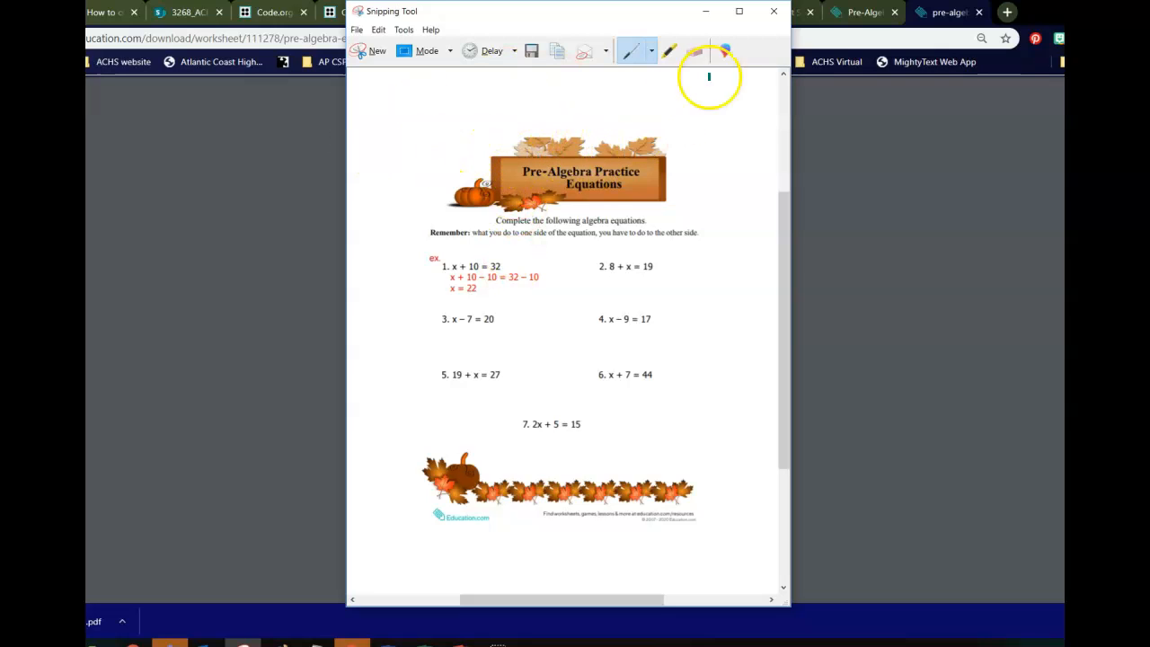
click(773, 18)
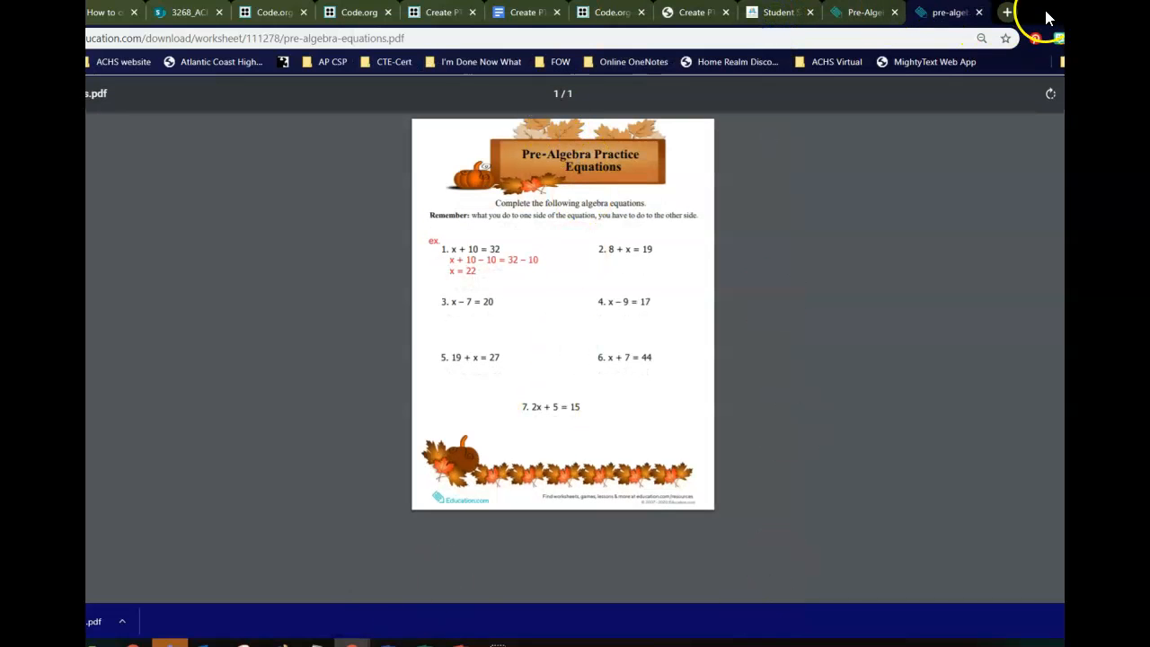
Minimize the browser, switch to the blank Word document and enlarge its window to show the whole page.
click(1104, 9)
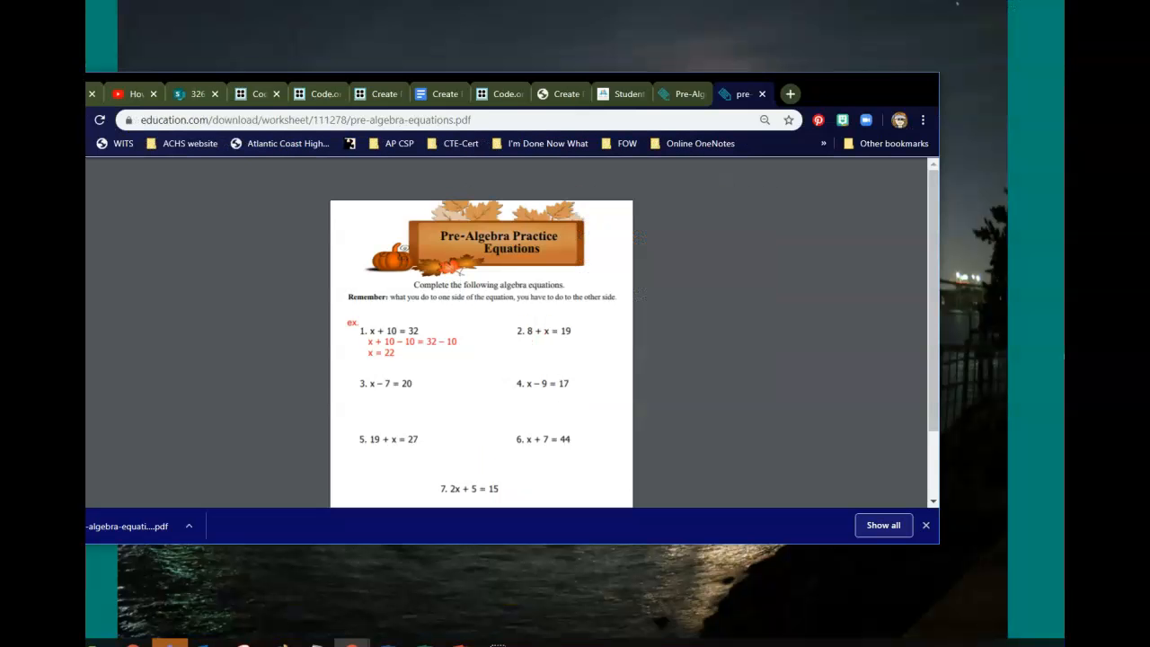
click(863, 88)
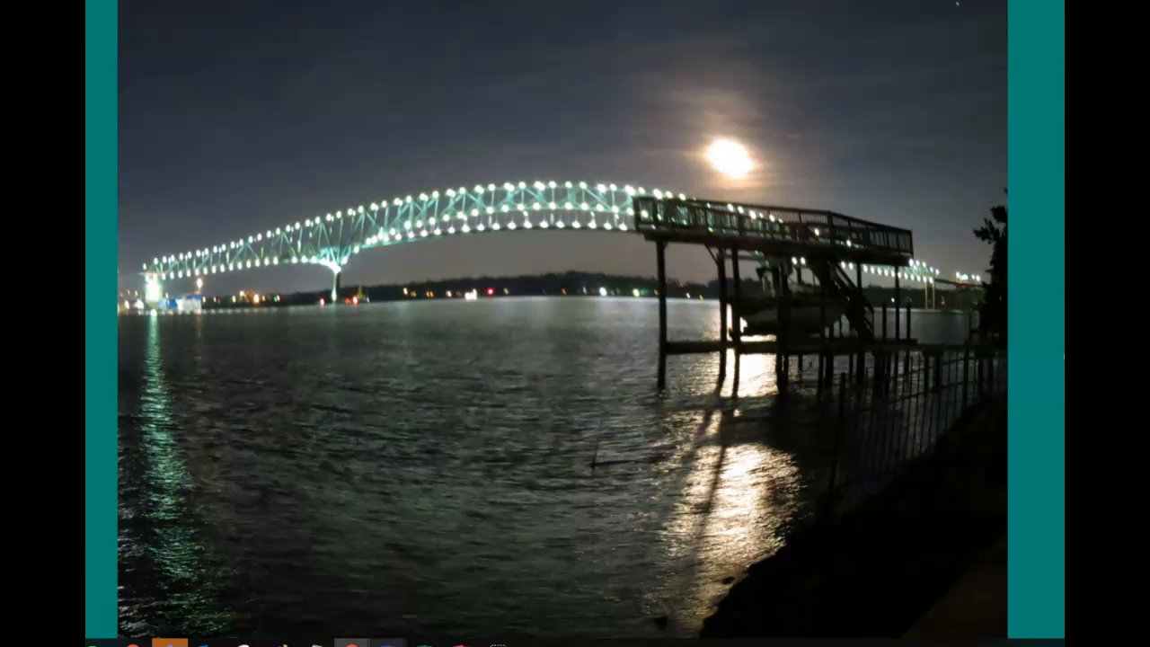
mouse_move(388, 644)
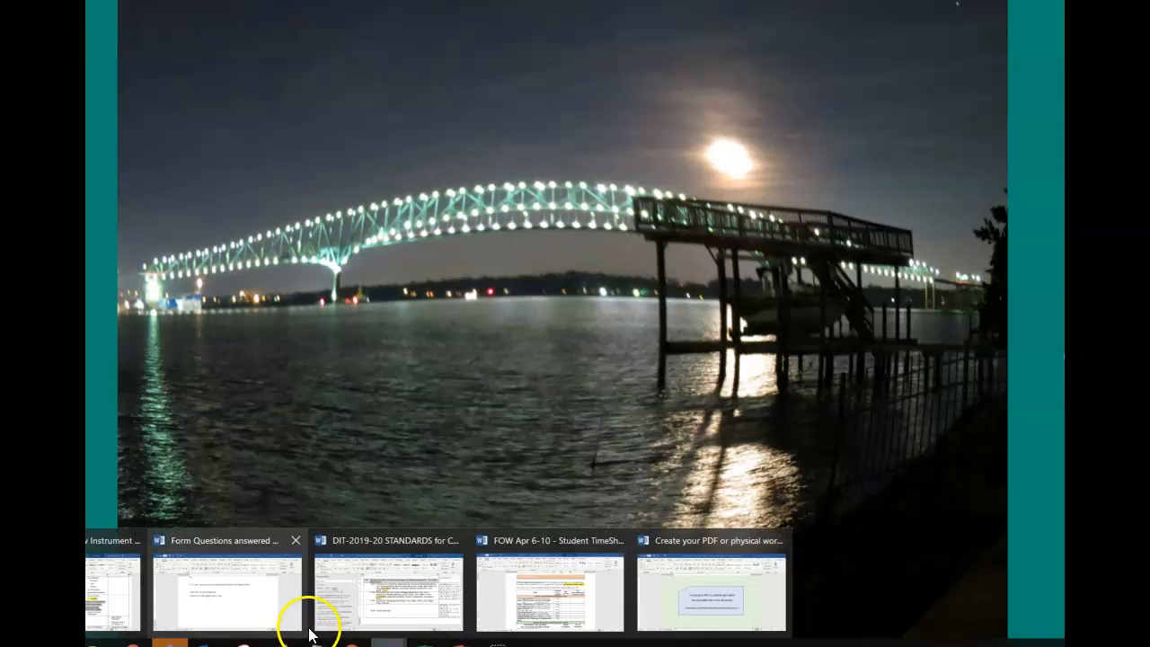
click(259, 628)
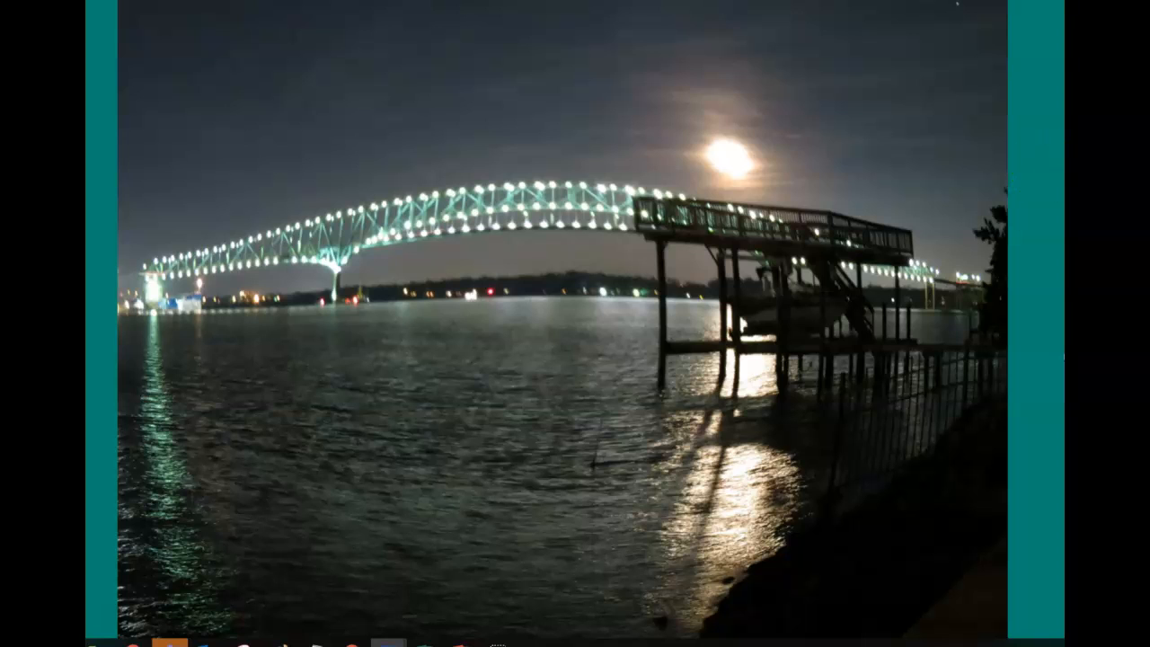
drag(88, 171, 433, 6)
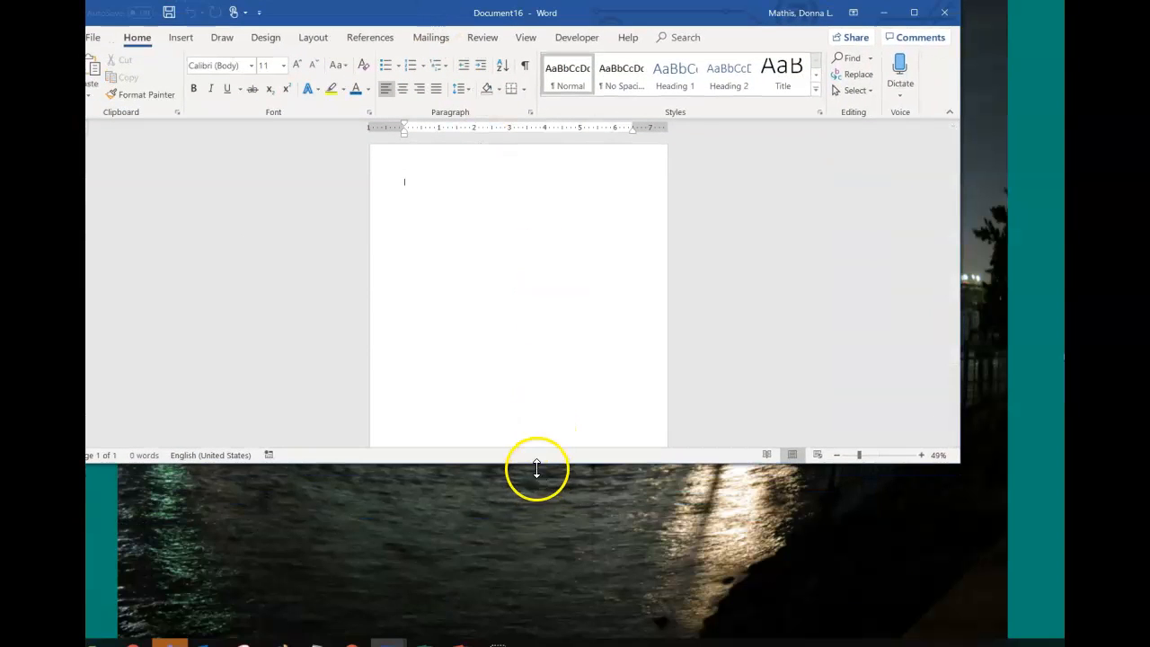
drag(537, 461, 526, 639)
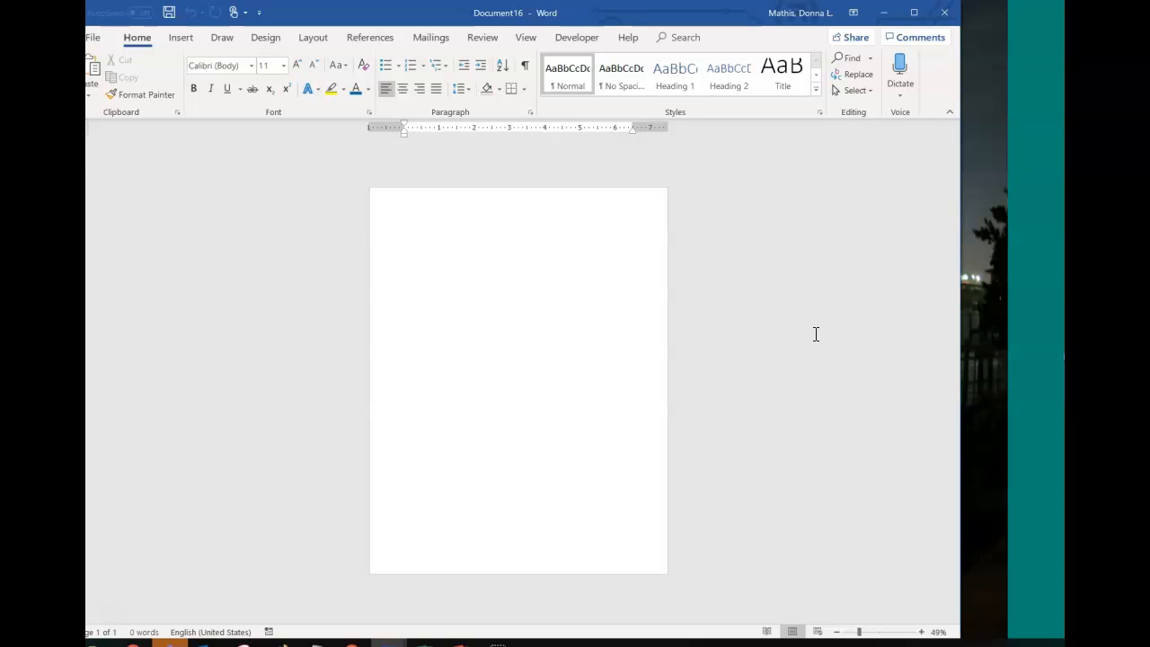
Set up a custom picture watermark using the file Pre Alg wkst2.JPG from the HOW TOs folder.
click(266, 38)
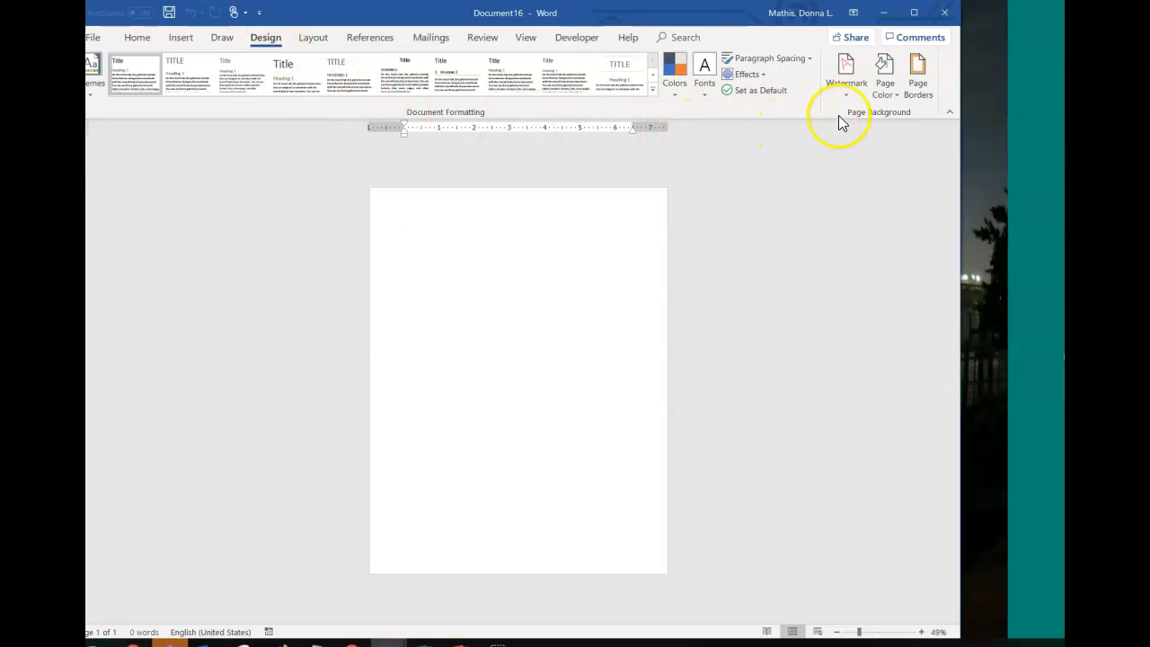
click(848, 93)
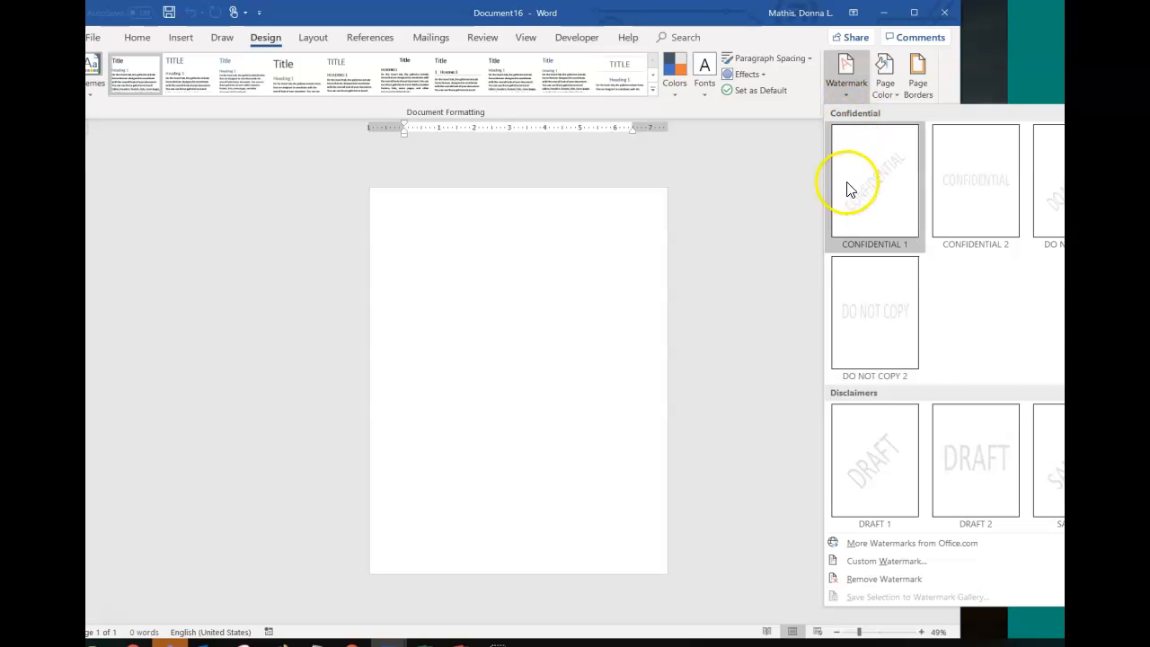
click(868, 562)
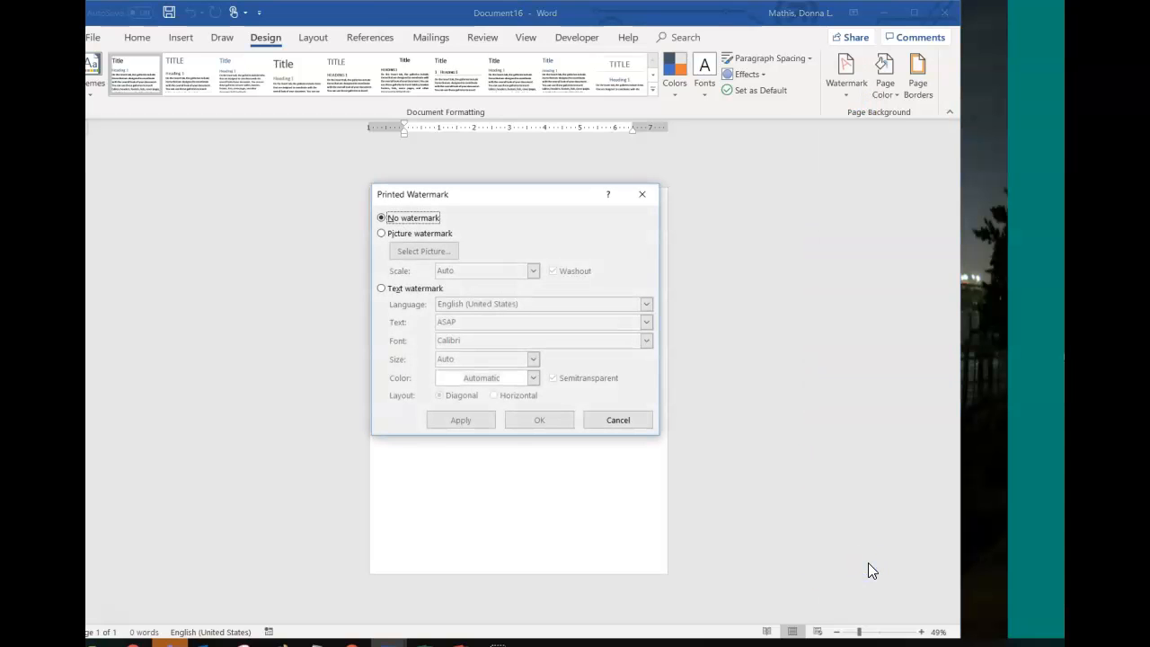
click(382, 234)
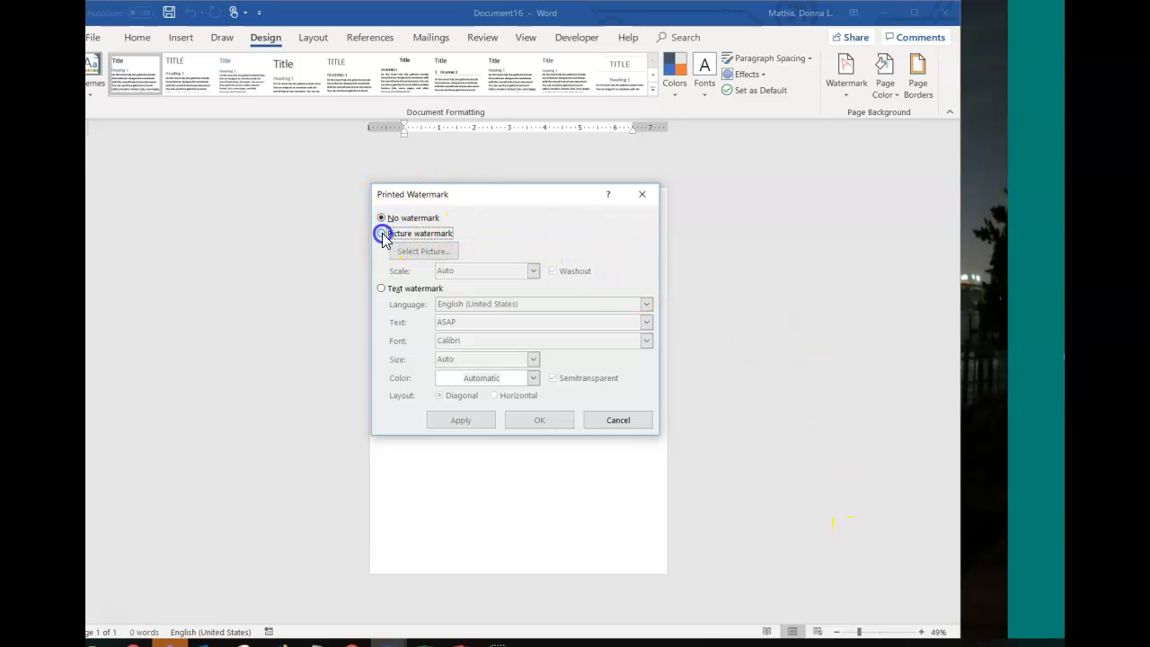
click(412, 254)
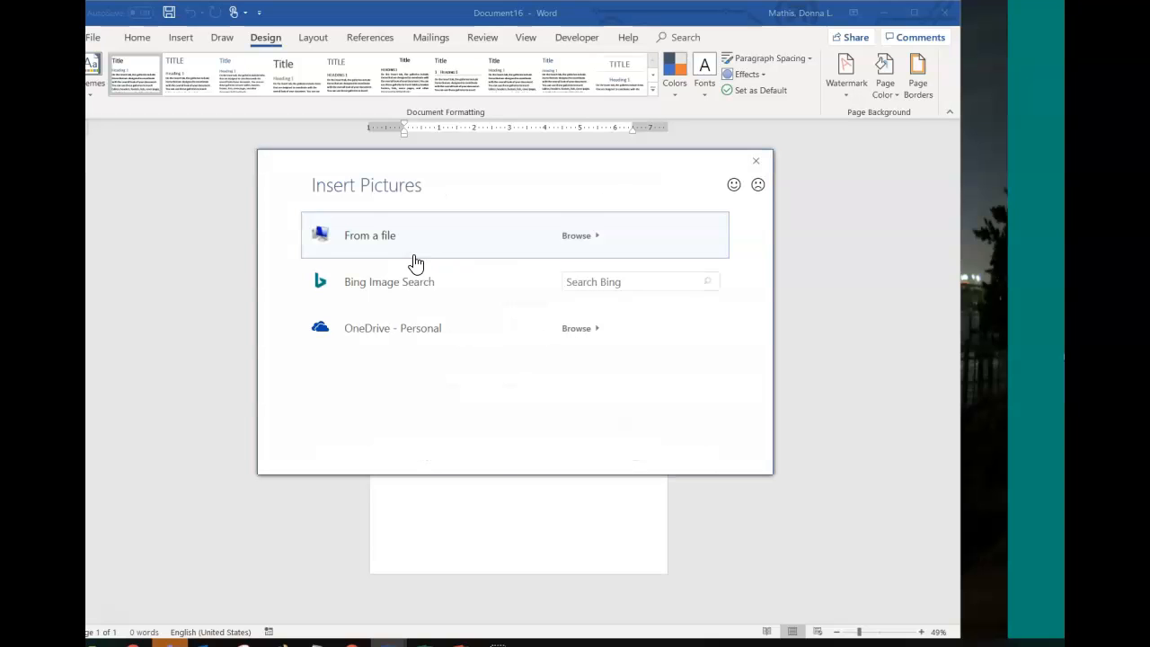
click(576, 237)
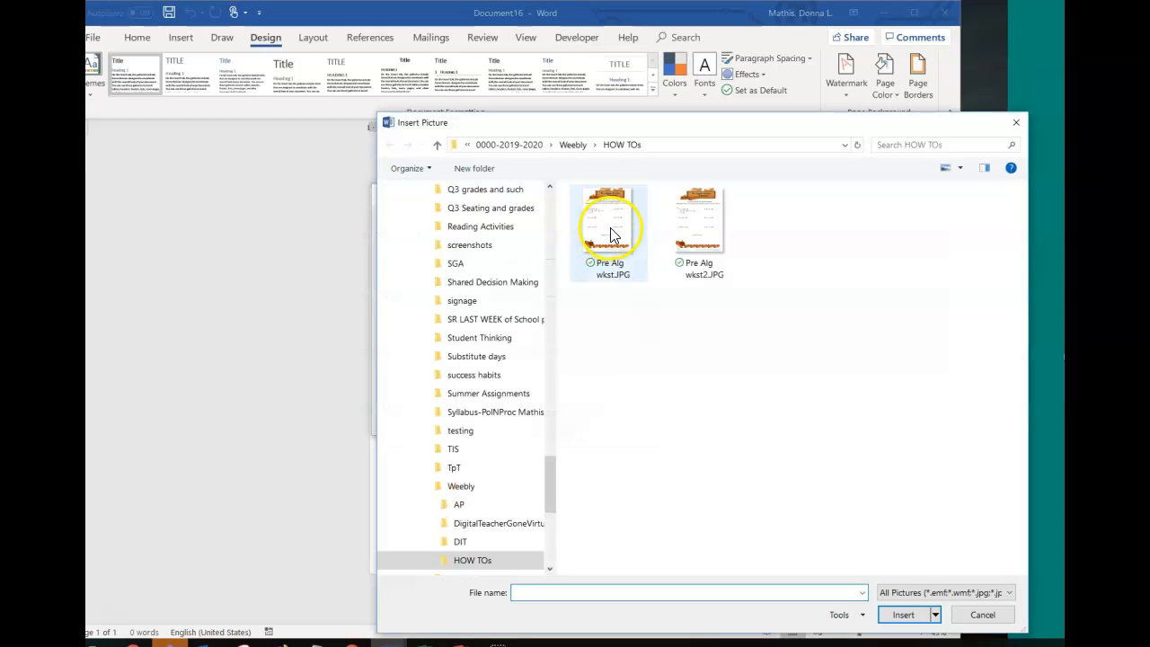
click(697, 228)
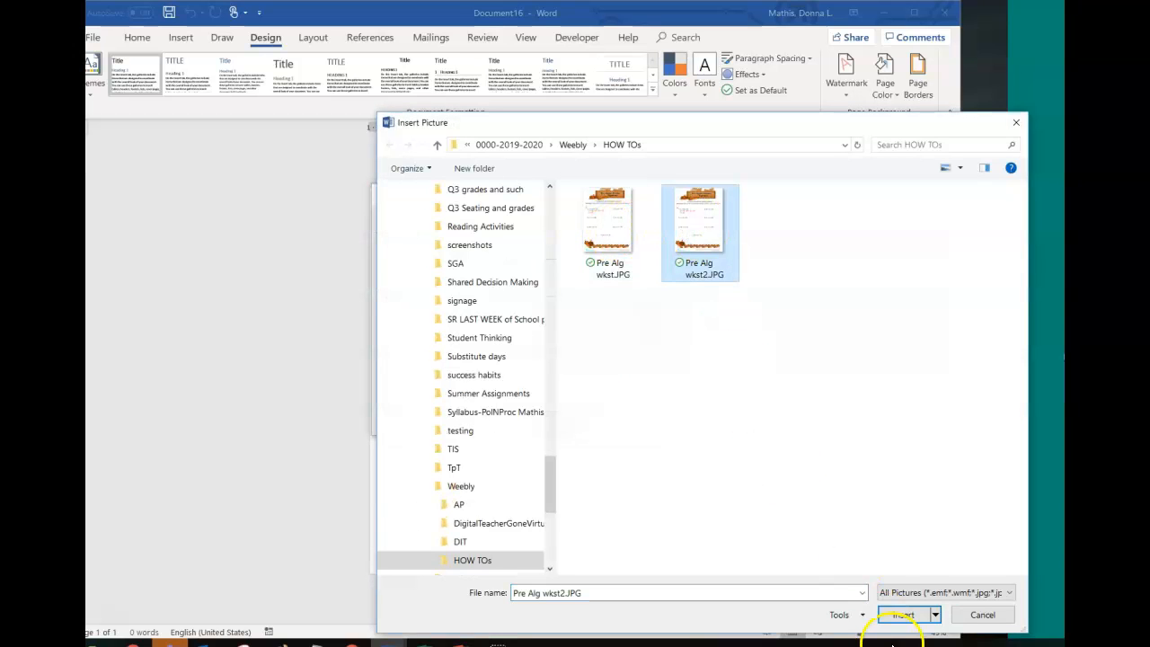
click(903, 615)
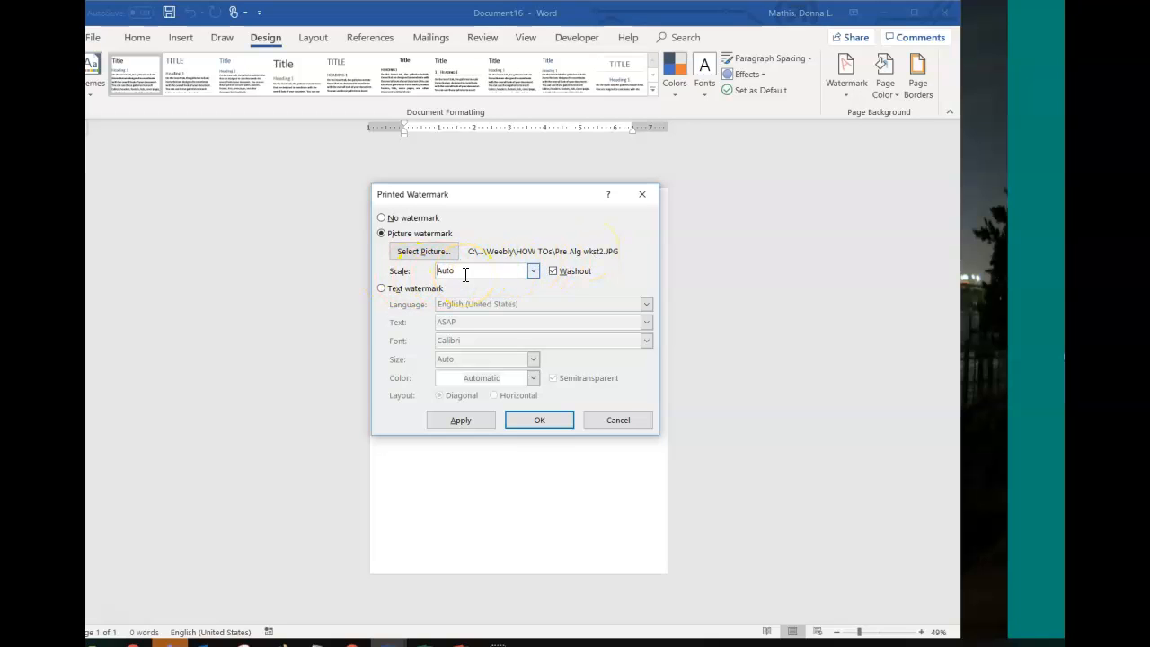
Turn off Washout for the picture watermark, apply it to the page and close the watermark settings.
click(554, 270)
click(461, 423)
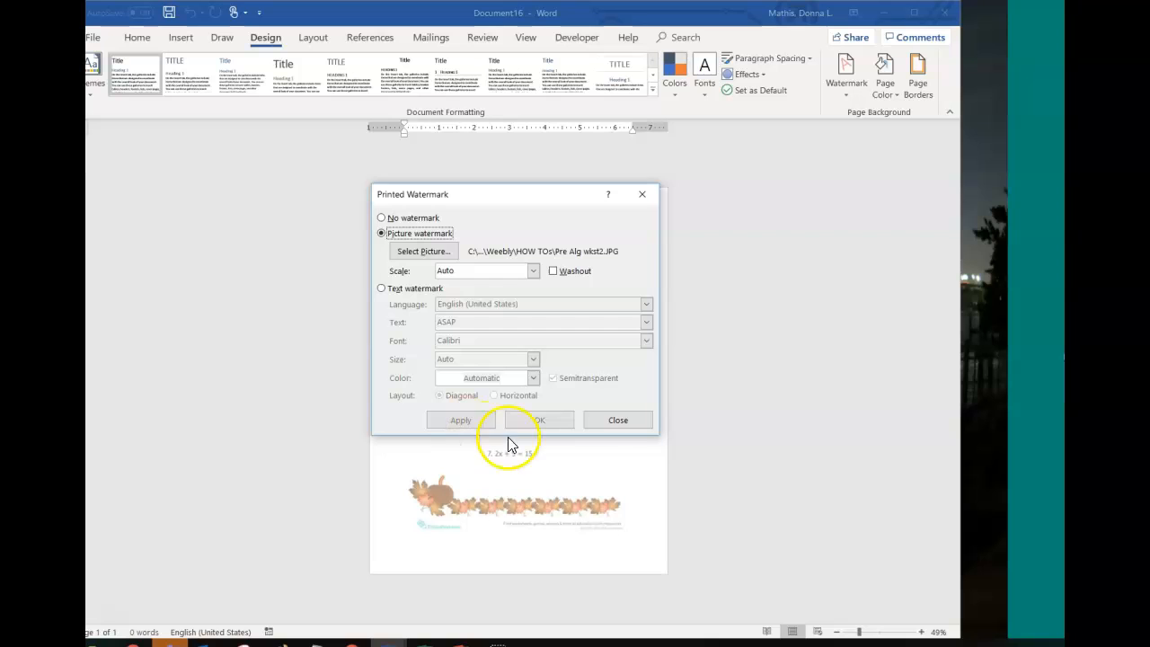
click(619, 419)
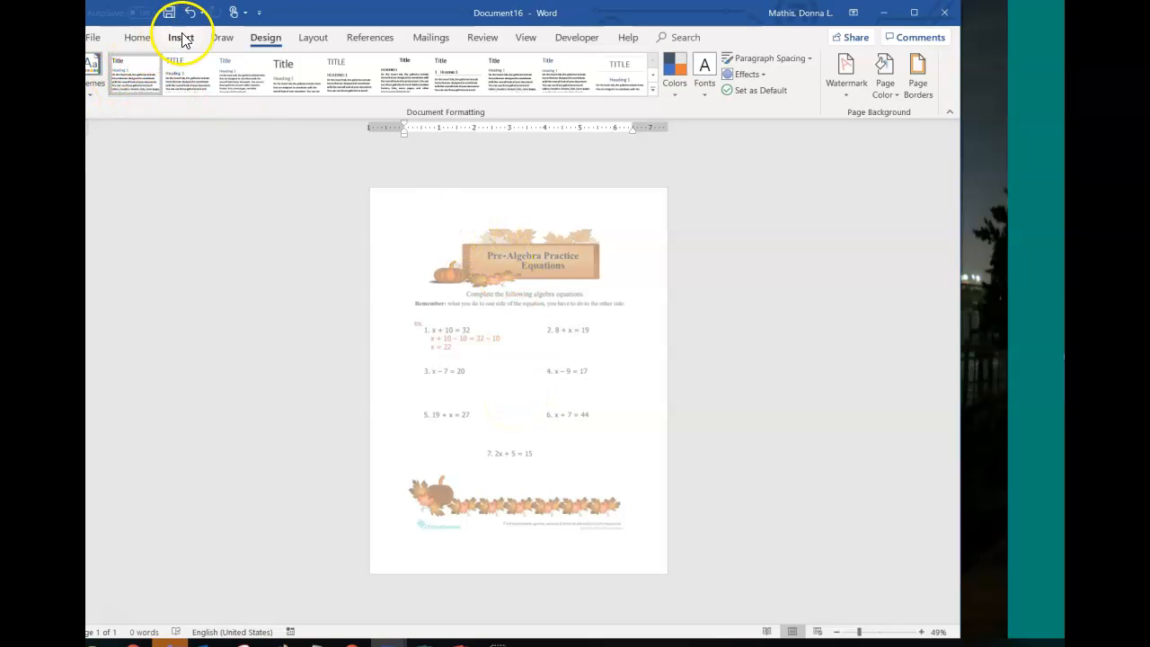
Set the page margins to Narrow, 0.5" on all sides.
click(318, 43)
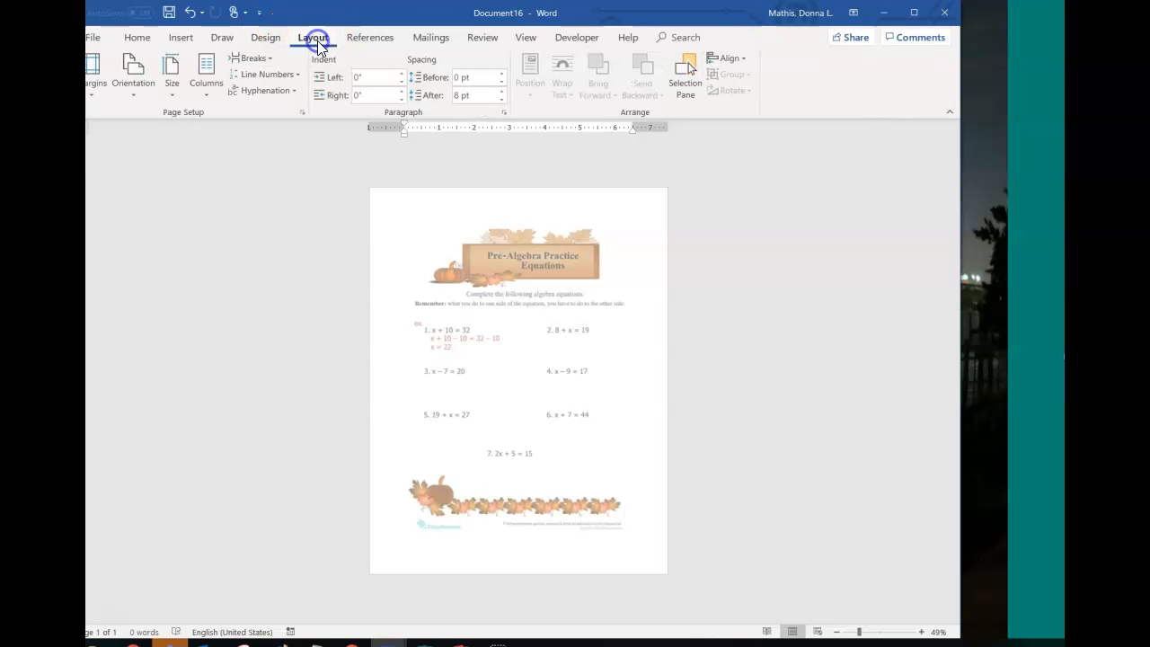
click(98, 83)
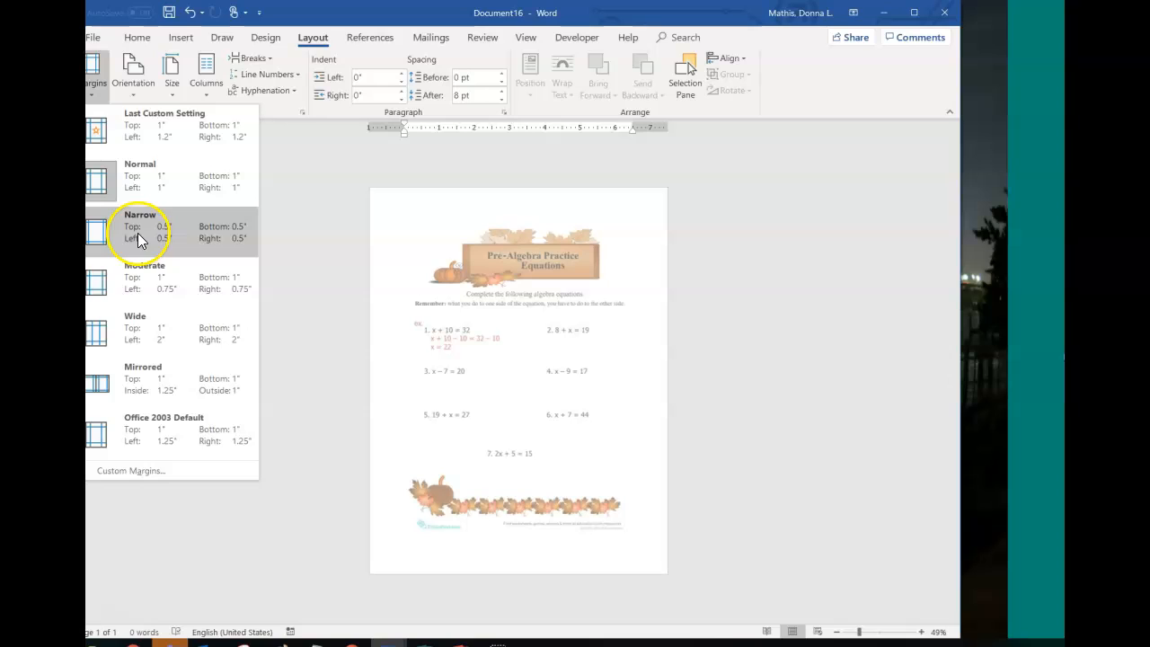
click(137, 233)
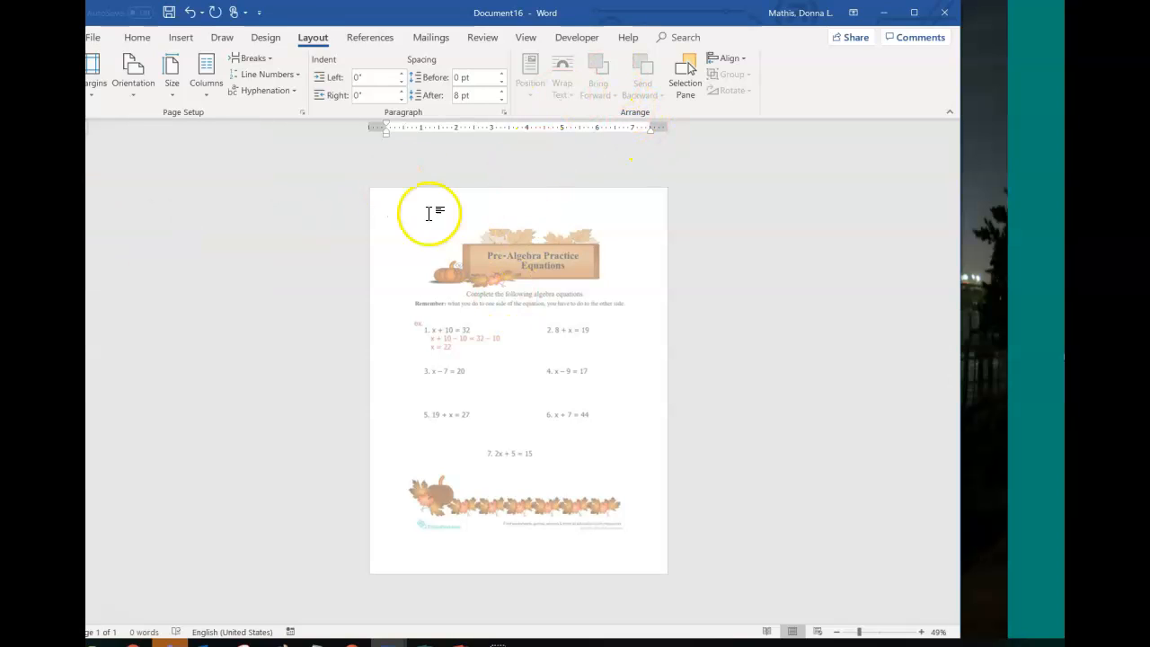
Reset the existing picture watermark's scale to Auto so it refits the page.
click(266, 45)
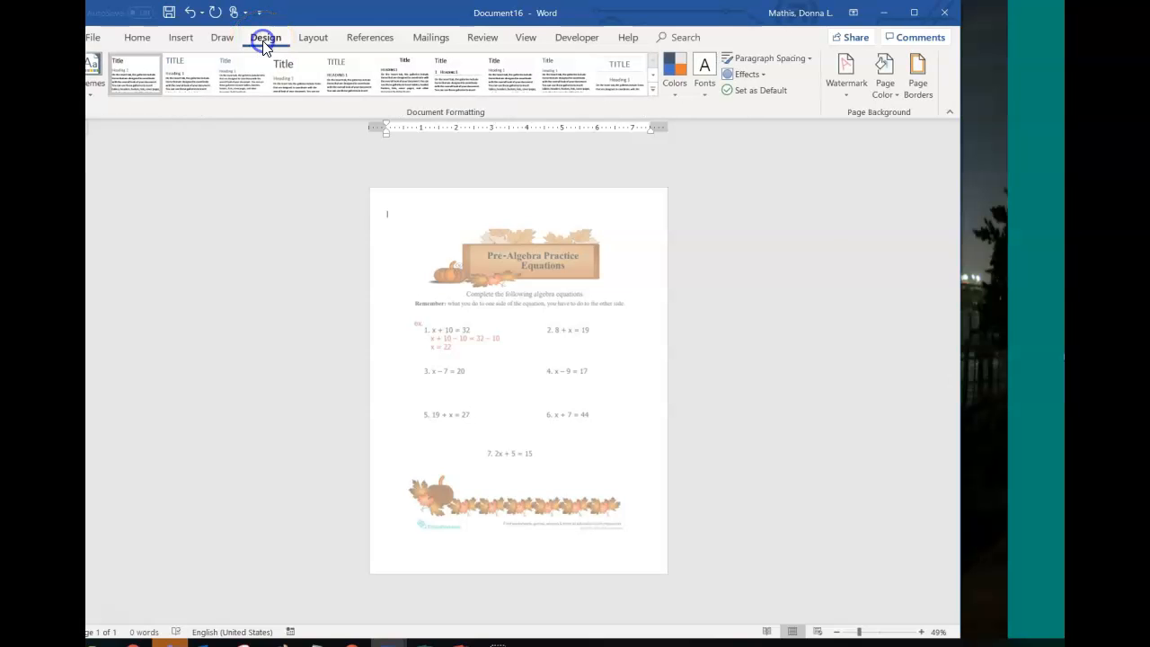
click(847, 97)
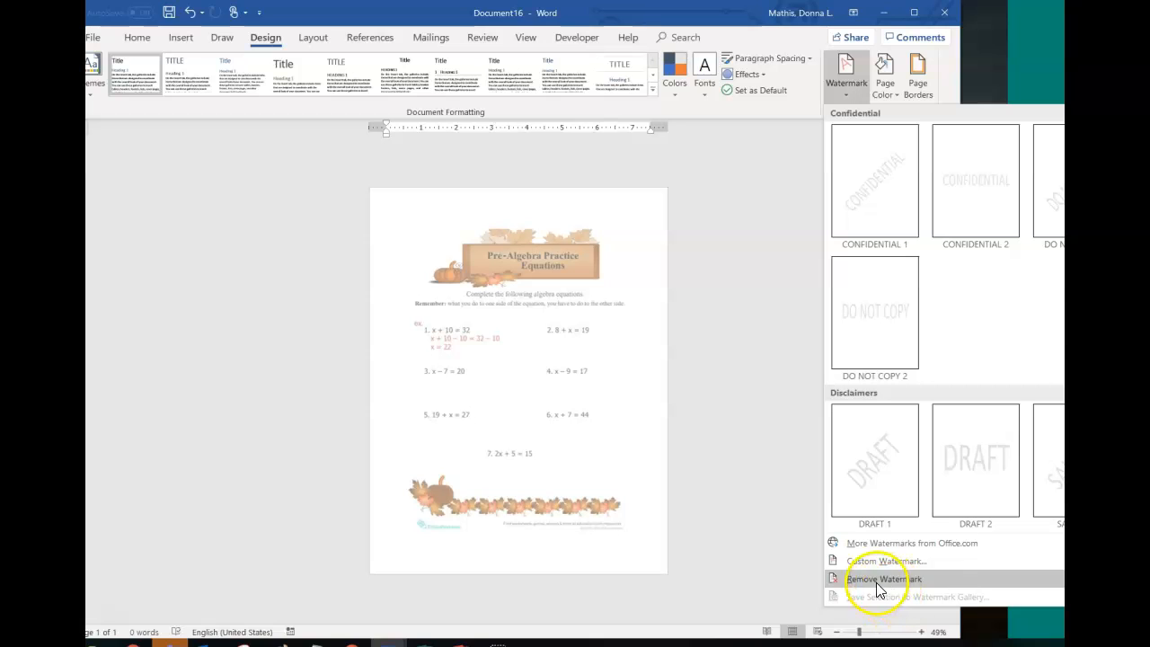
click(868, 561)
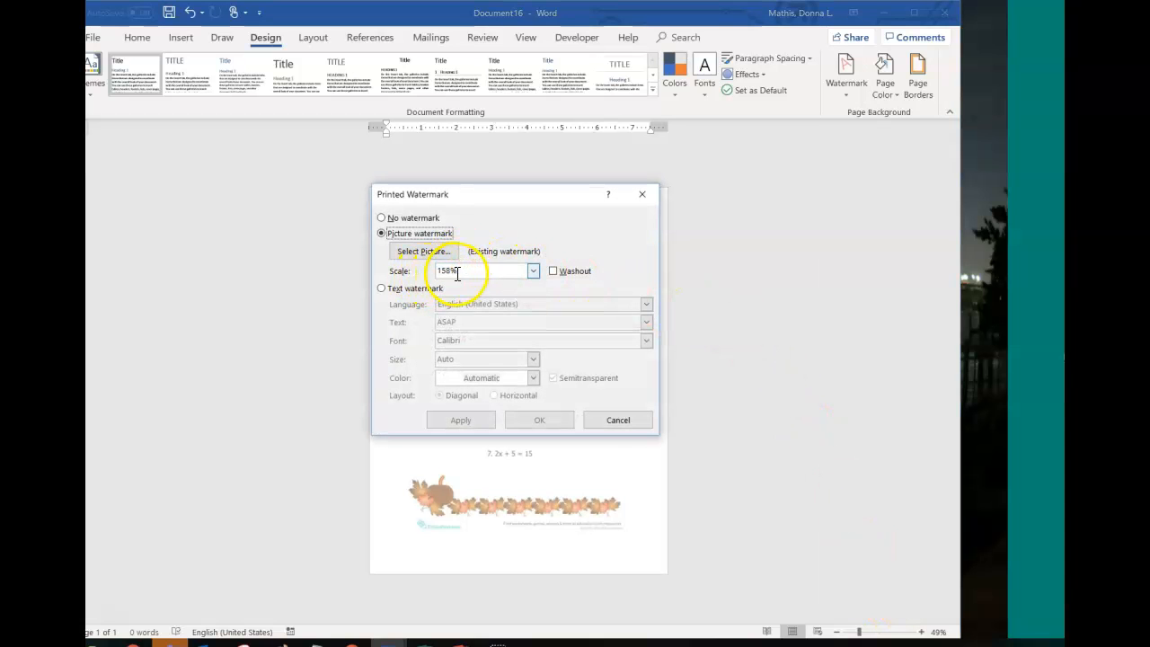
click(532, 271)
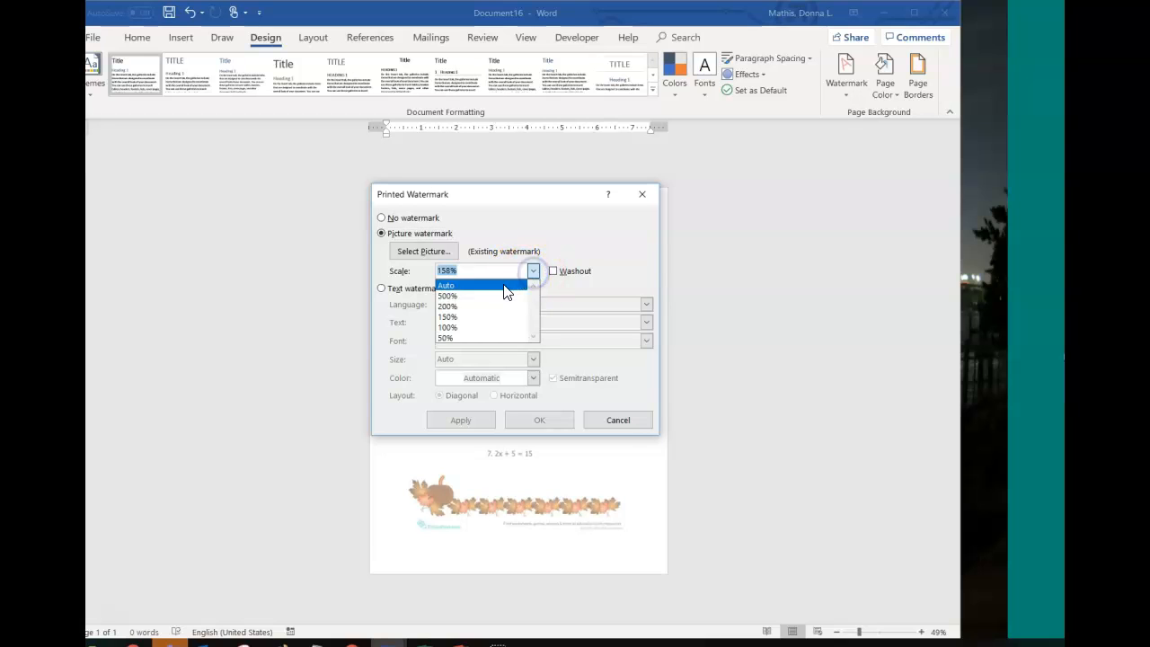
click(505, 286)
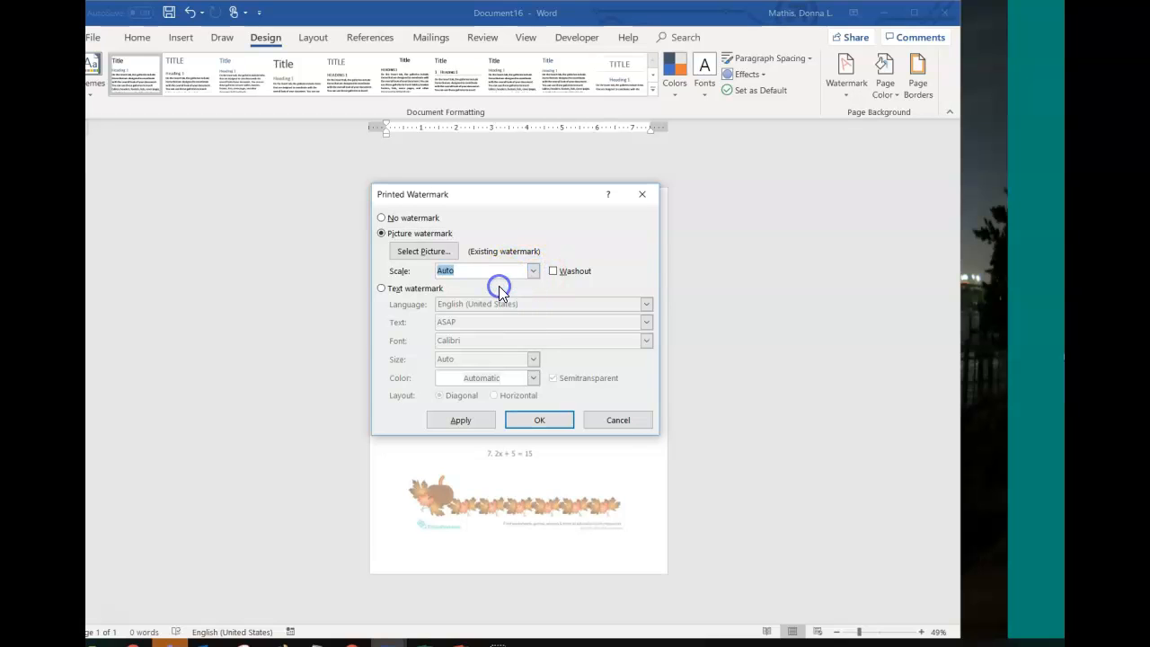
click(540, 421)
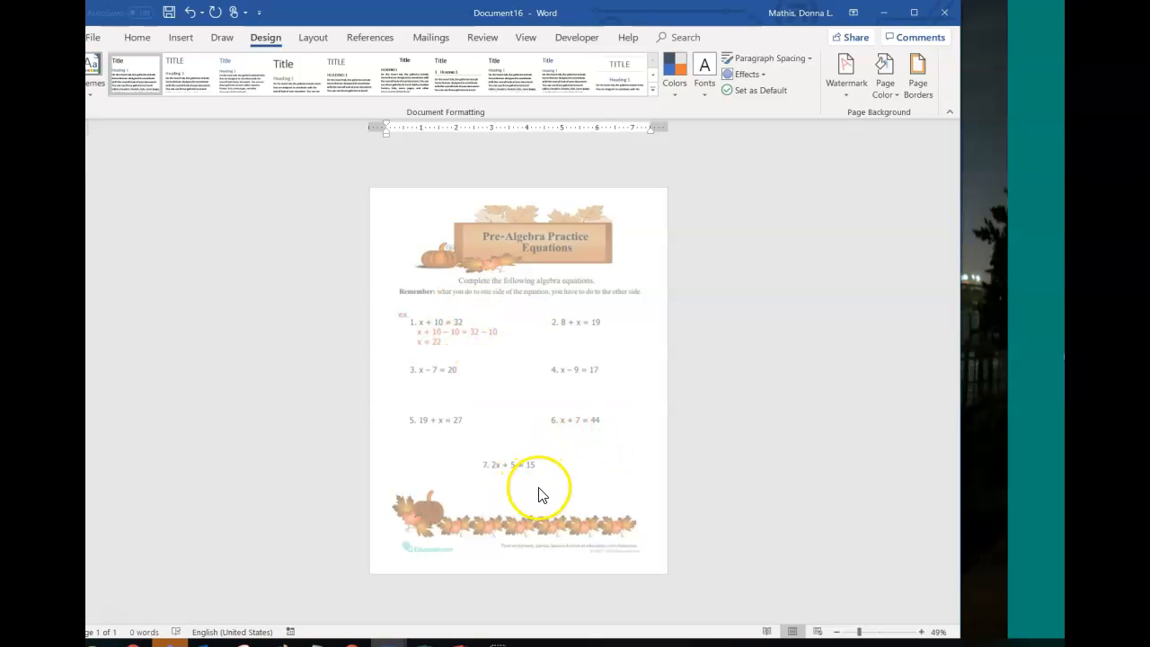
Add two blank lines at the start of the page and enter the test word "Type" over the watermark.
click(558, 330)
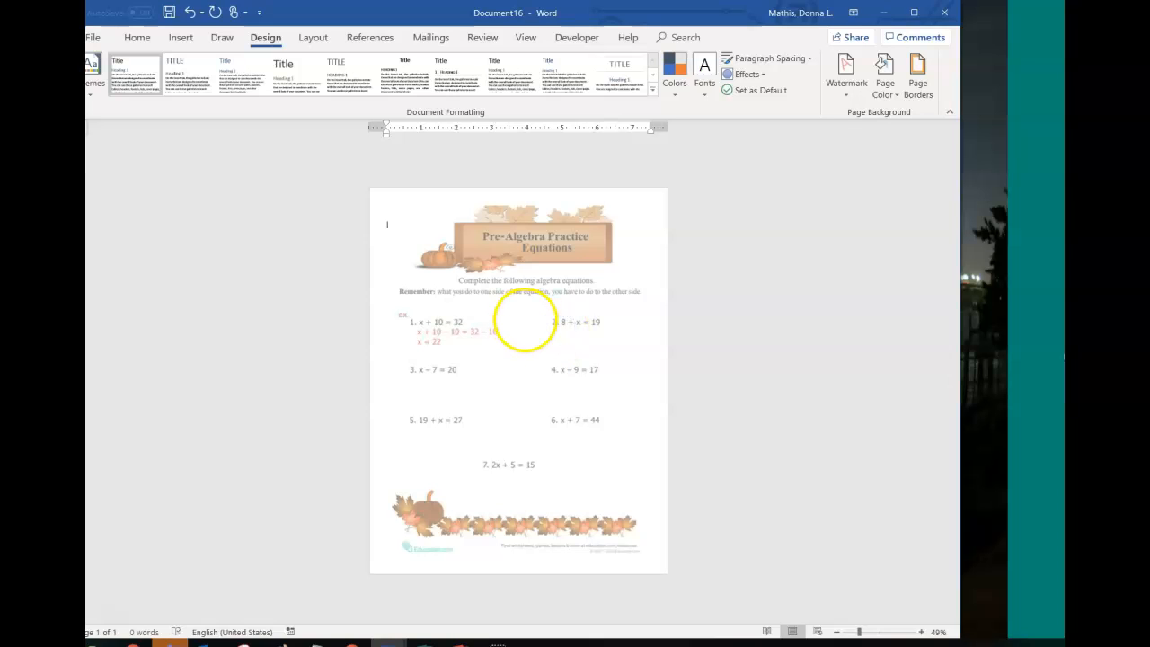
key(Return)
key(Return)
text(Type)
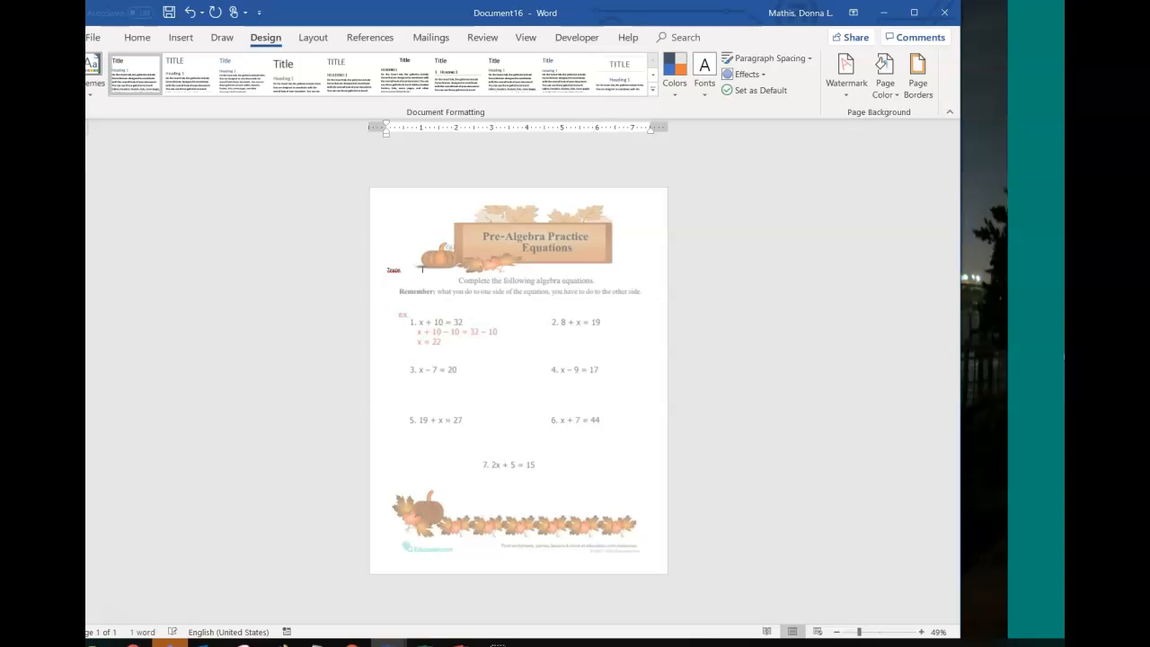
Add blank lines down to problem 2 and enter the sample text "Lkfda;[nvn[ewnmalk" under its equation.
click(559, 342)
key(Return)
key(Return)
key(Return)
key(Return)
key(Return)
key(Return)
key(Return)
click(535, 336)
text(Lkfda;[nvn[ewnmalk)
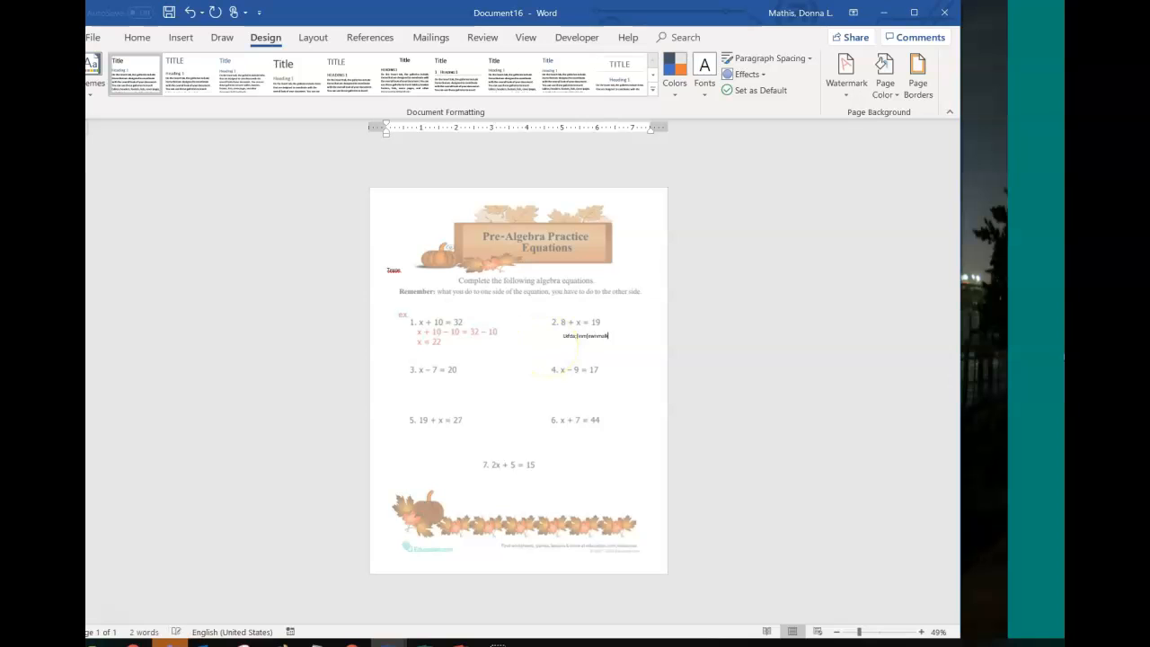
click(611, 378)
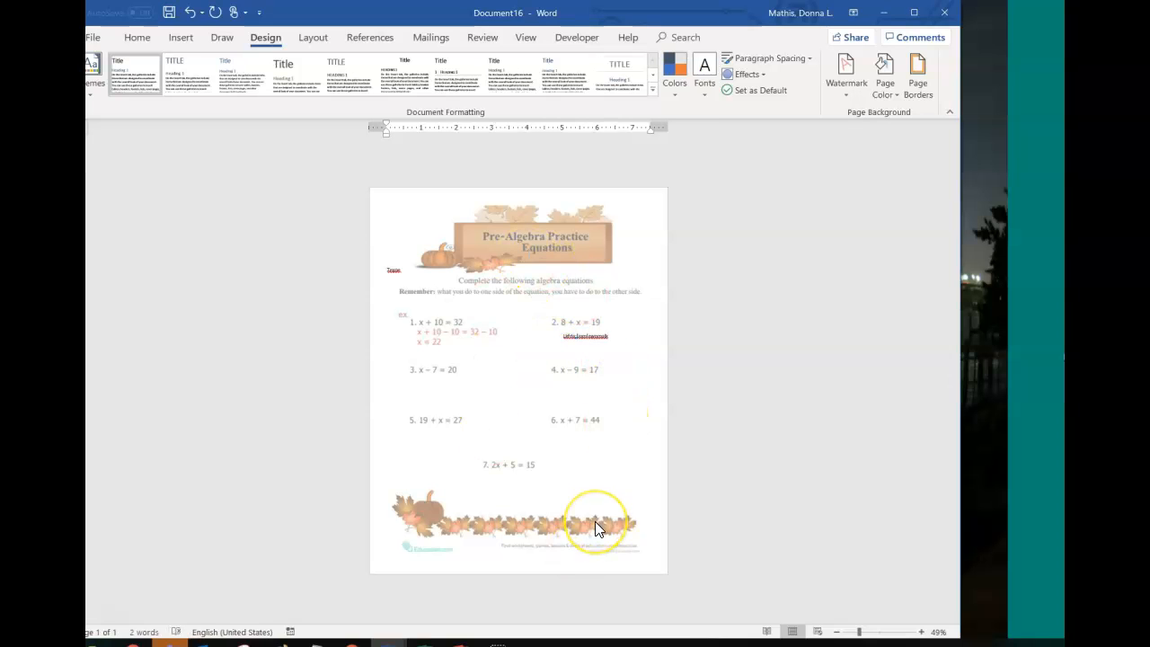